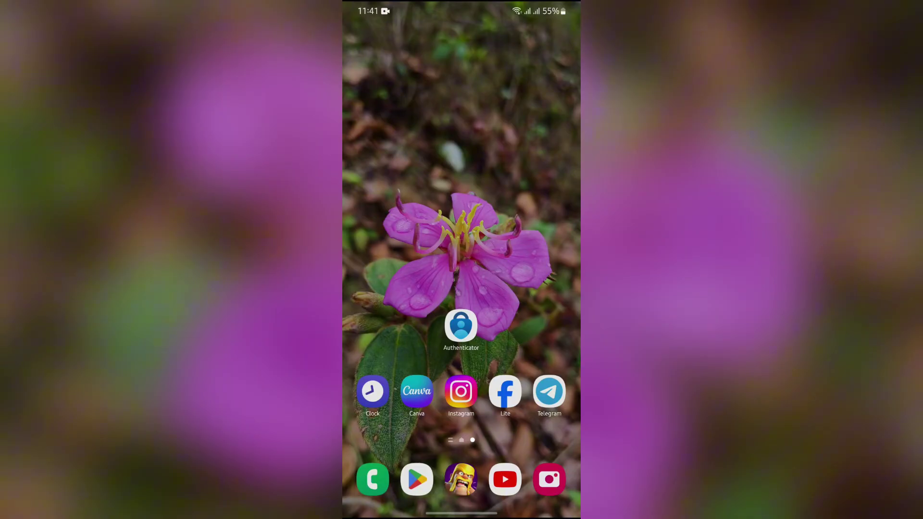
Launch Microsoft Authenticator from the home screen to its accounts list
{"action": "left_click", "coordinate": [460, 326]}
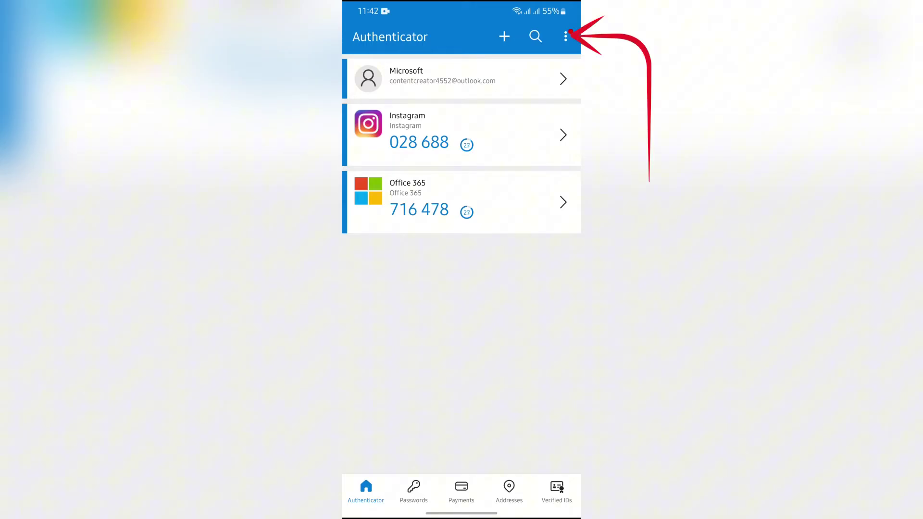
Reach Settings via the three-dot menu and scroll to Autofill settings
{"action": "left_click", "coordinate": [566, 36]}
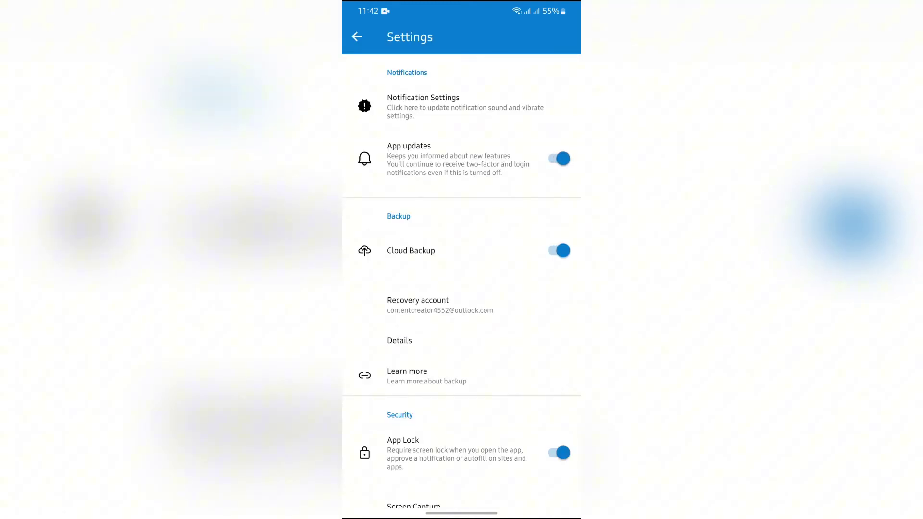
{"action": "scroll", "coordinate": [461, 289], "scroll_direction": "down", "scroll_amount": 5}
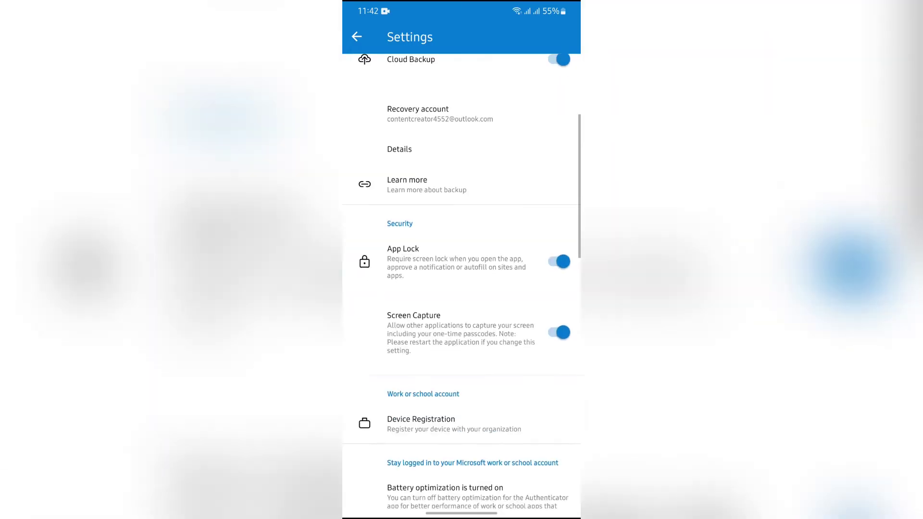
{"action": "scroll", "coordinate": [461, 289], "scroll_direction": "down", "scroll_amount": 1}
{"action": "scroll", "coordinate": [462, 288], "scroll_direction": "down", "scroll_amount": 2}
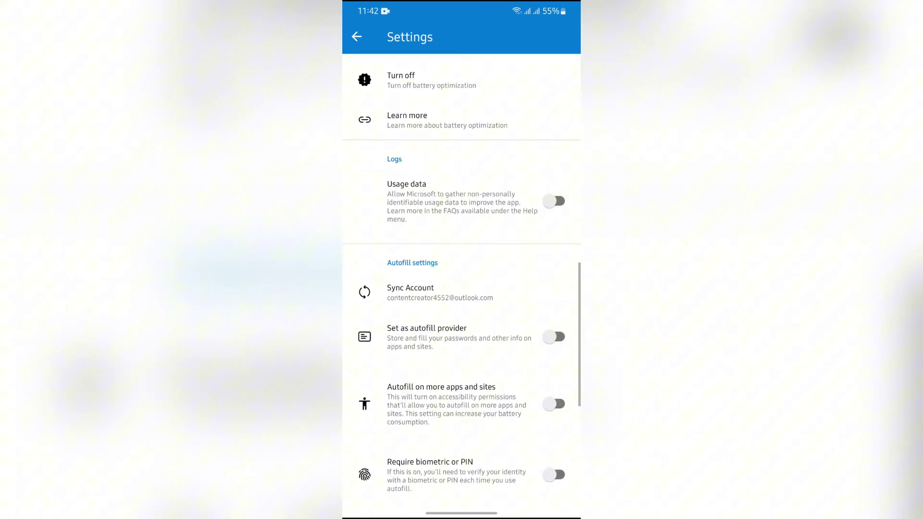
{"action": "scroll", "coordinate": [462, 289], "scroll_direction": "down", "scroll_amount": 1}
{"action": "scroll", "coordinate": [461, 288], "scroll_direction": "down", "scroll_amount": 1}
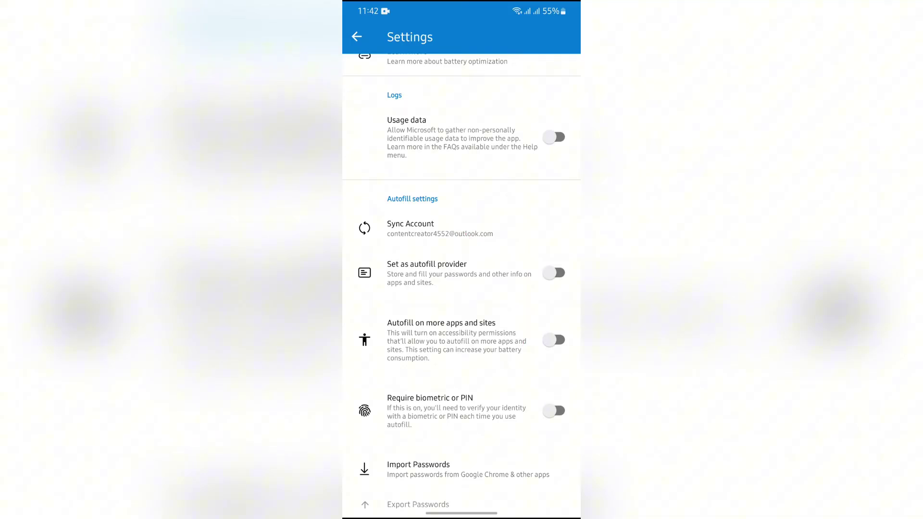
View the Sync account page confirming 'Sync is on' for the Outlook account
{"action": "left_click", "coordinate": [432, 228]}
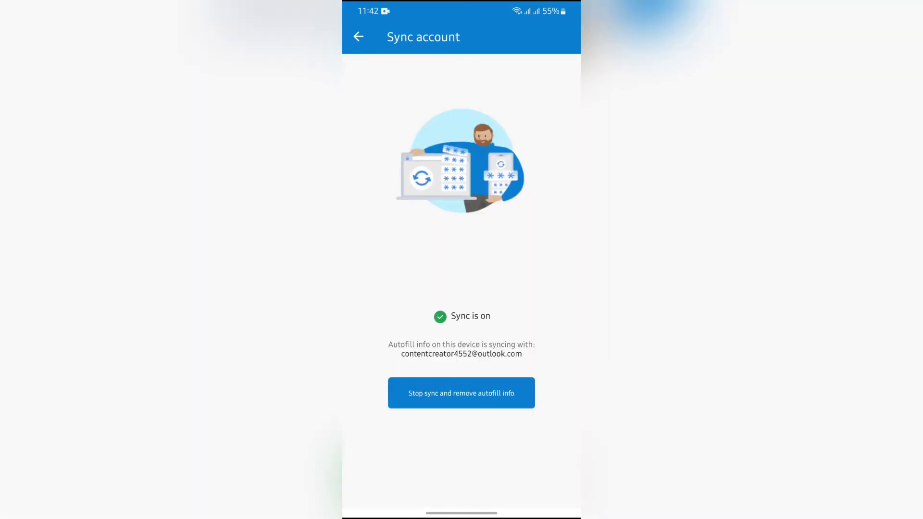